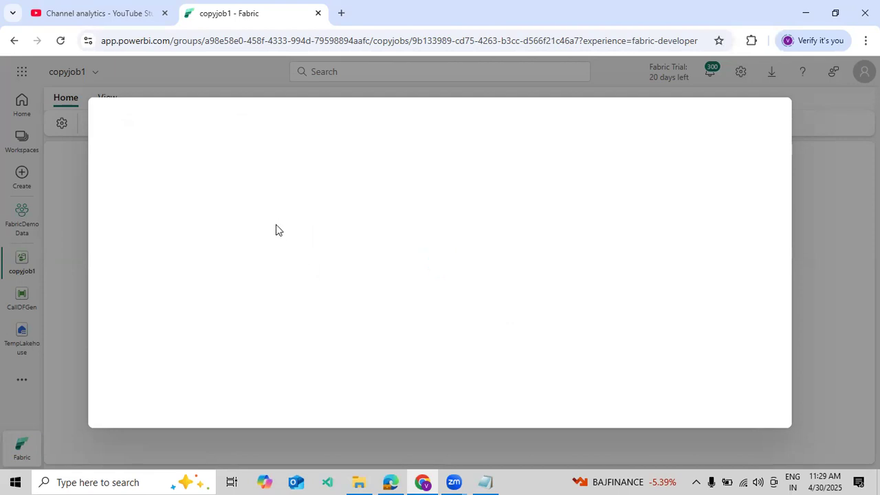
pyautogui.click(242, 120)
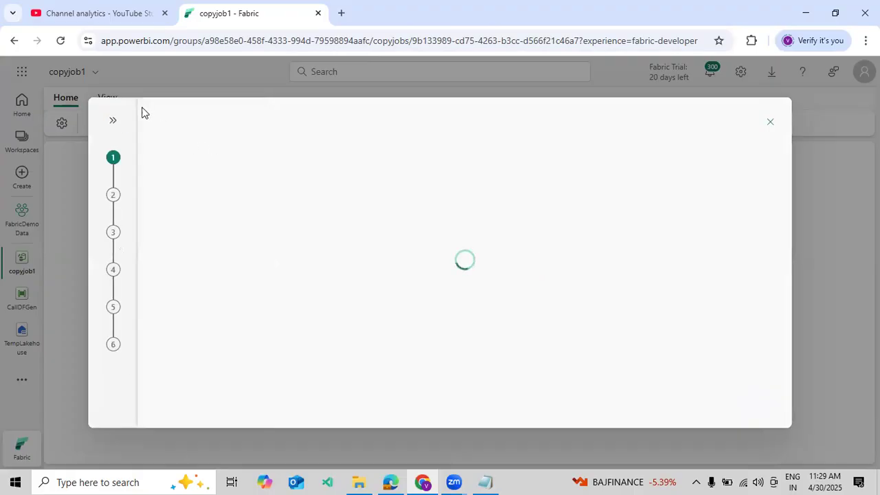
pyautogui.click(114, 122)
pyautogui.click(242, 122)
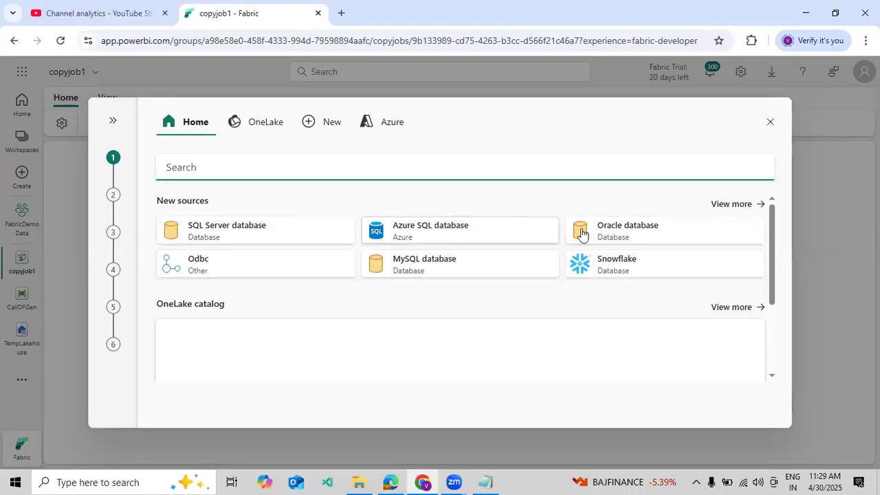
# Step: Browse the full list of new data sources and choose Azure SQL database as the copy job's source
pyautogui.click(740, 207)
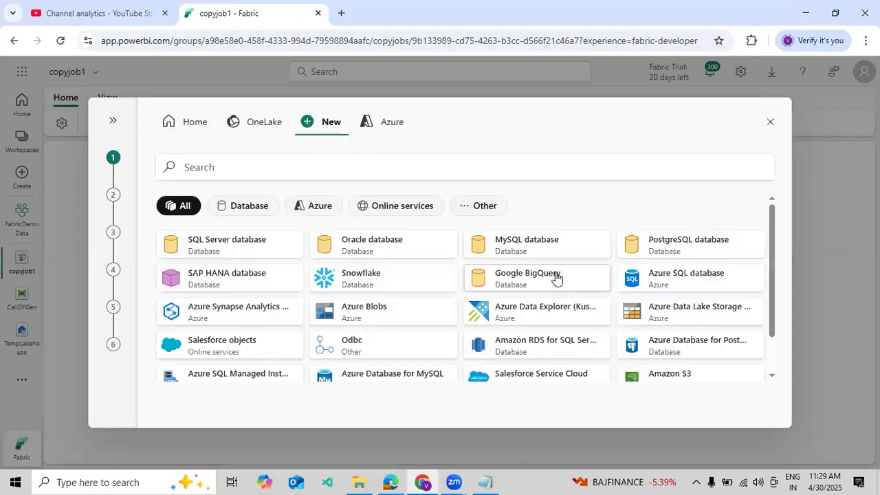
pyautogui.scroll(-1, 556, 279)
pyautogui.scroll(1, 556, 278)
pyautogui.scroll(-1, 512, 292)
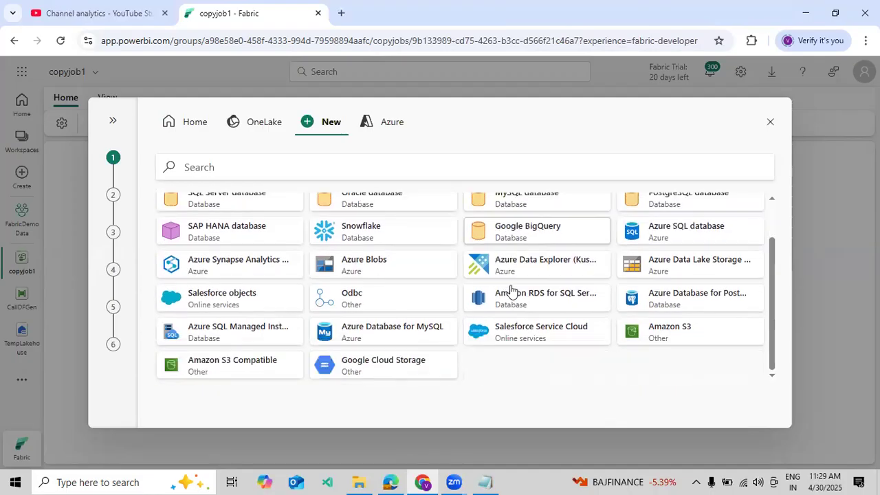
pyautogui.scroll(1, 508, 296)
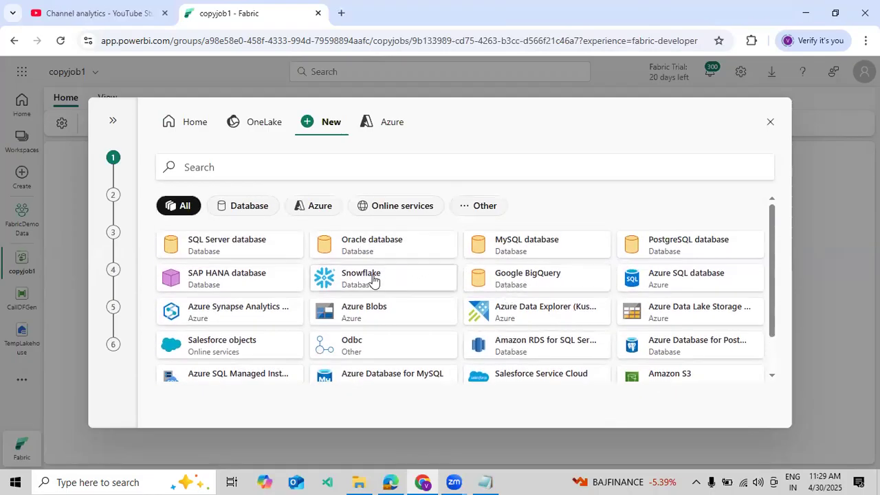
pyautogui.scroll(-1, 482, 322)
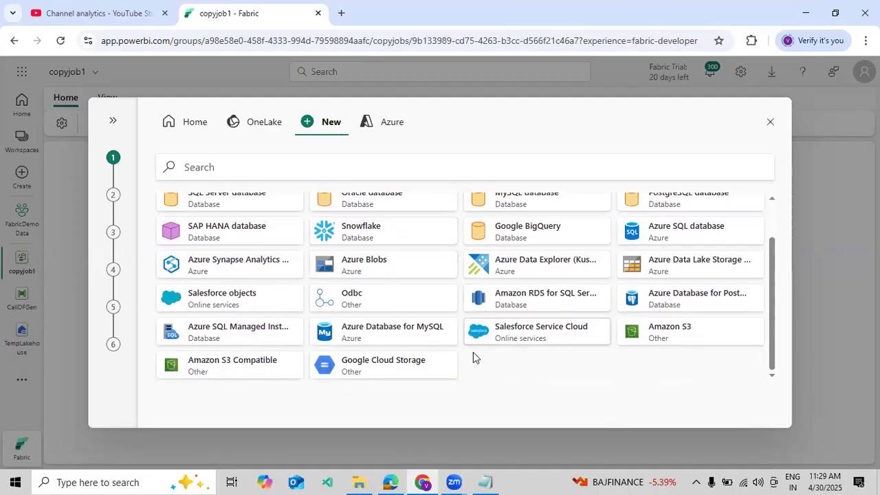
pyautogui.scroll(1, 330, 319)
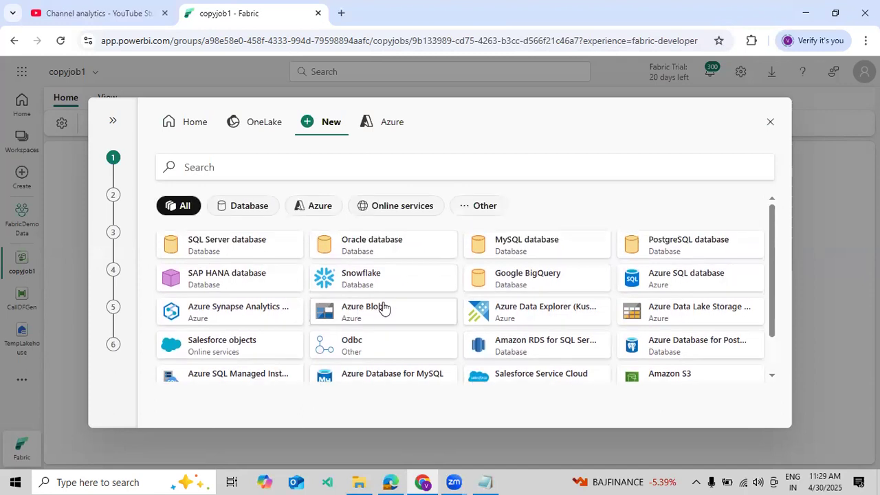
pyautogui.click(657, 285)
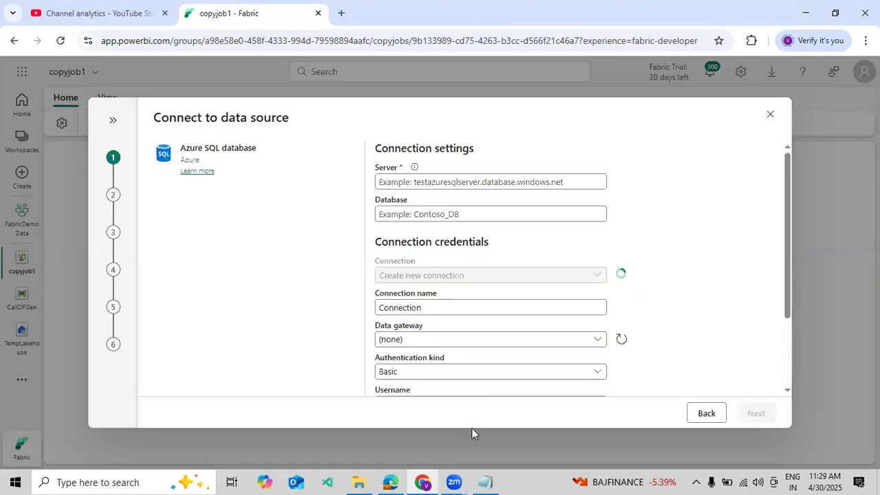
# Step: Copy the server name fabricdatabasedemo.database.windows.net from the YT Videos notes in Notepad into the connection's Server setting
pyautogui.click(485, 481)
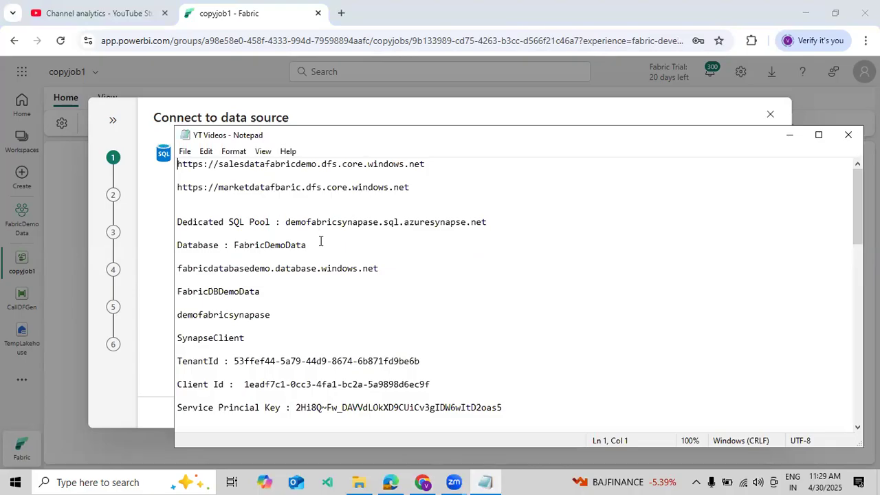
pyautogui.moveTo(395, 271); pyautogui.dragTo(178, 269)
pyautogui.hotkey('ctrl', 'c')
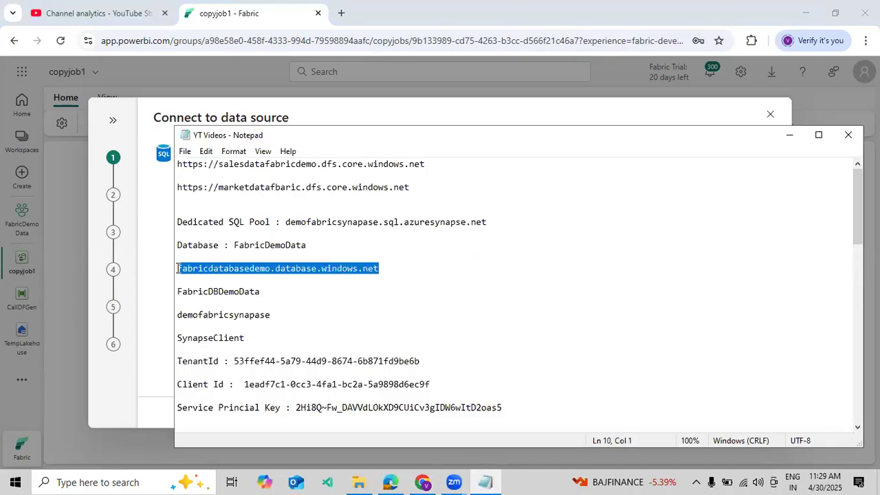
pyautogui.click(788, 135)
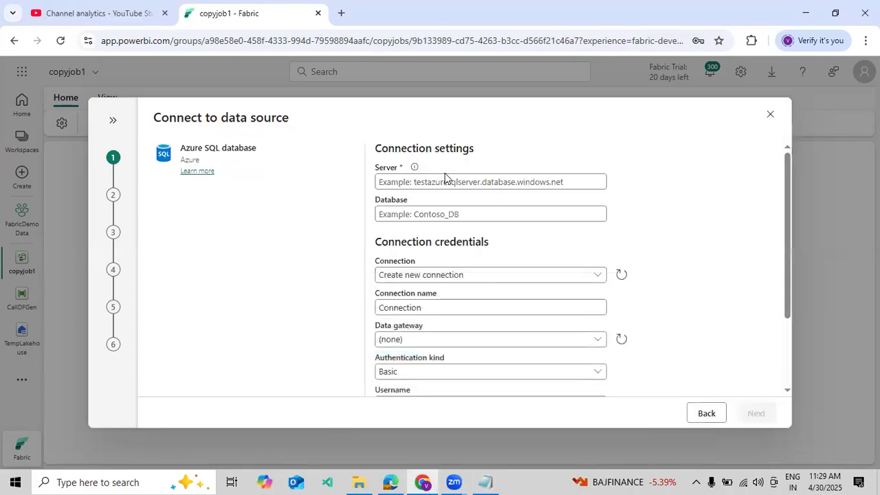
pyautogui.click(446, 181)
pyautogui.hotkey('ctrl', 'v')
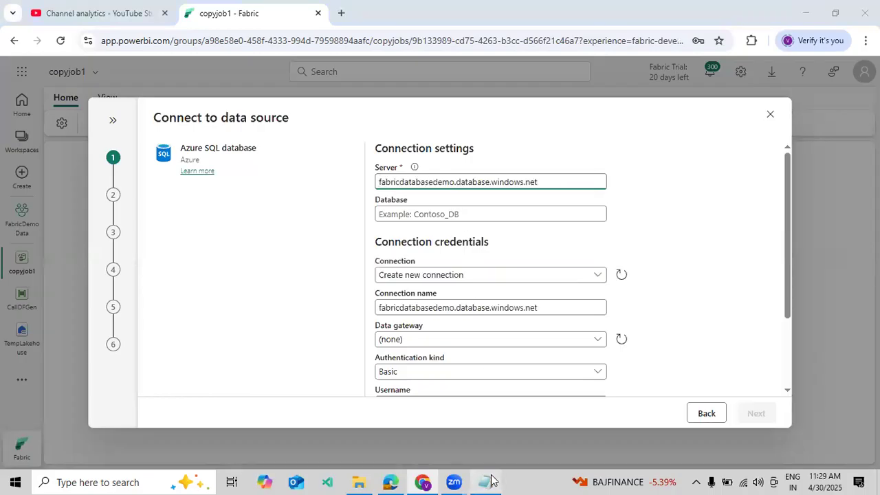
# Step: Copy the database name FabricDBDemoData from the Notepad notes into the connection settings and connect to the source
pyautogui.click(485, 482)
pyautogui.moveTo(260, 292); pyautogui.dragTo(167, 292)
pyautogui.hotkey('ctrl', 'c')
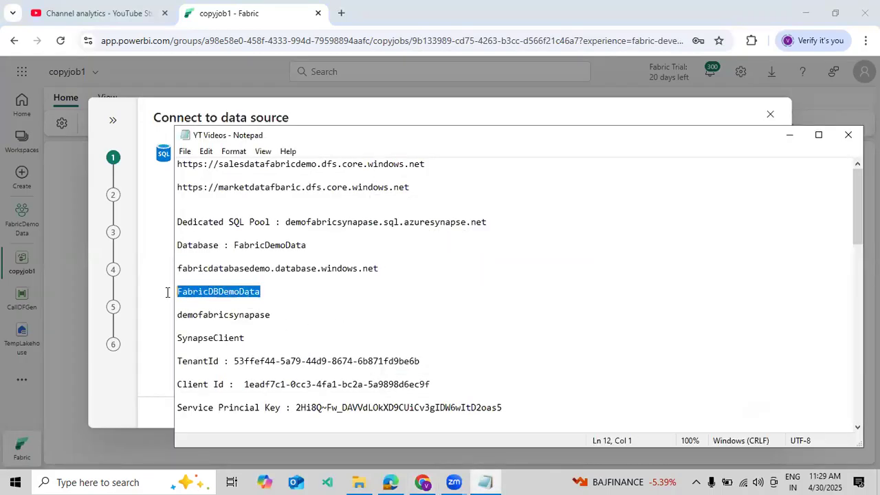
pyautogui.click(790, 141)
pyautogui.click(453, 216)
pyautogui.hotkey('ctrl', 'v')
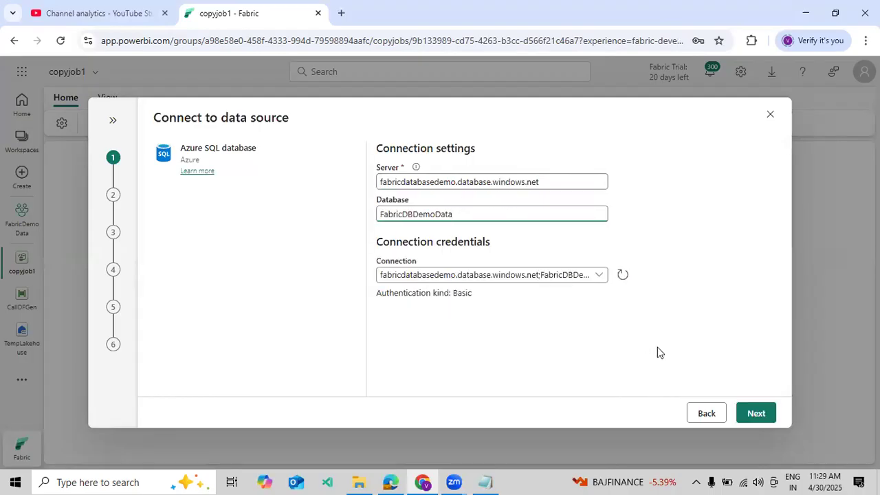
pyautogui.click(754, 415)
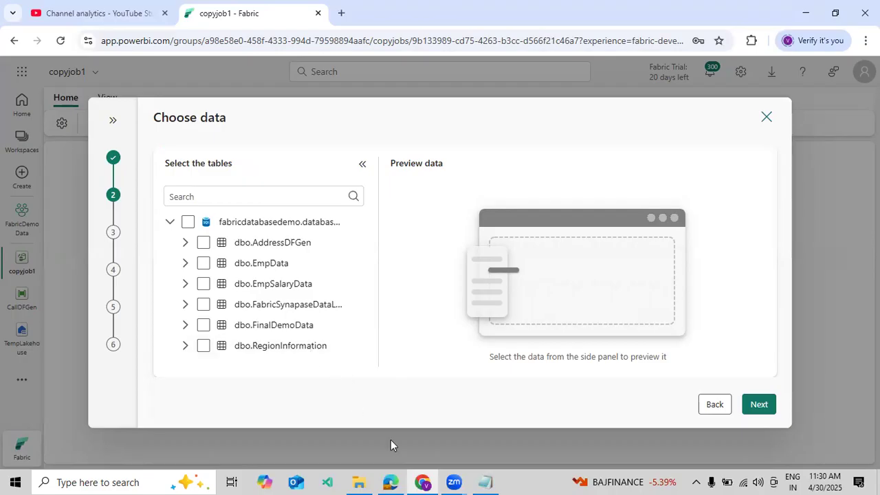
# Step: Check the EmpSalaryData query in the Azure portal, and select the dbo.EmpSalaryData table as the data to copy
pyautogui.click(400, 477)
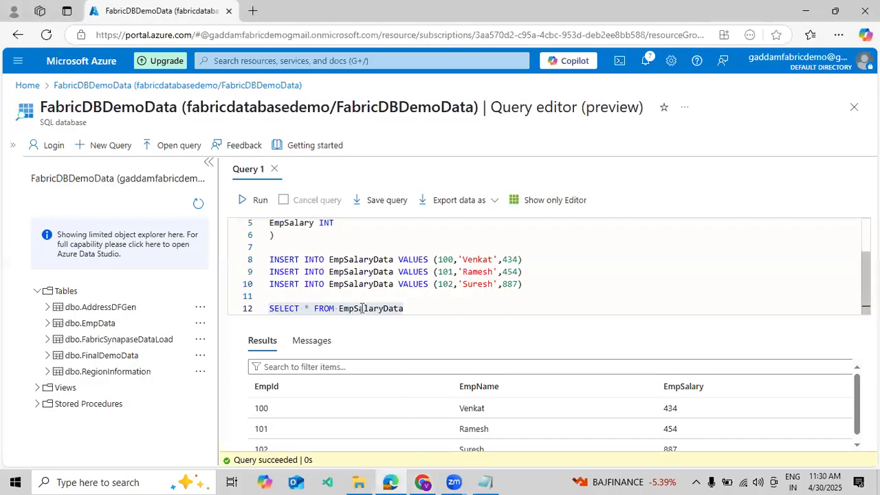
pyautogui.click(423, 481)
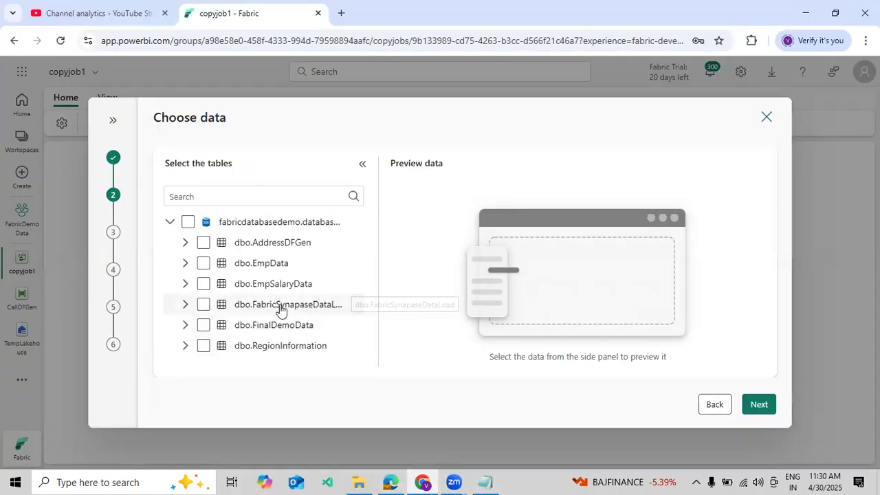
pyautogui.click(268, 284)
pyautogui.click(204, 284)
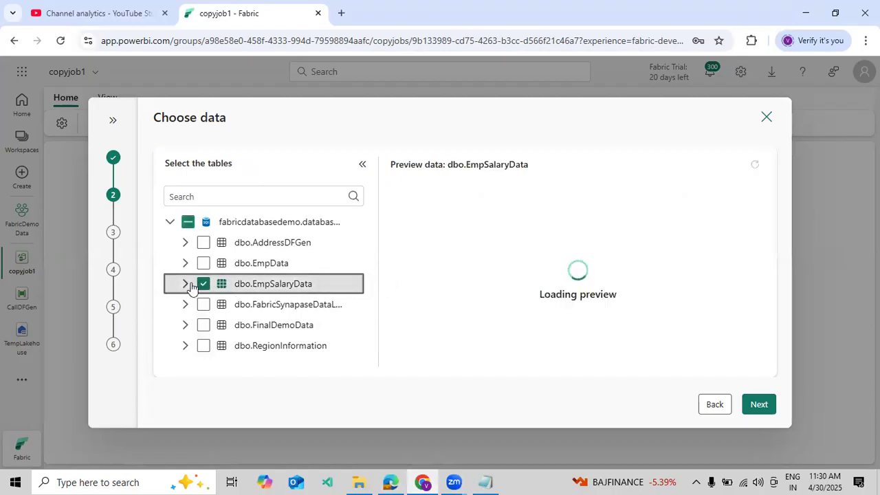
# Step: Collapse the table list to view the dbo.EmpSalaryData preview at full width, and continue to the destination choice
pyautogui.click(363, 166)
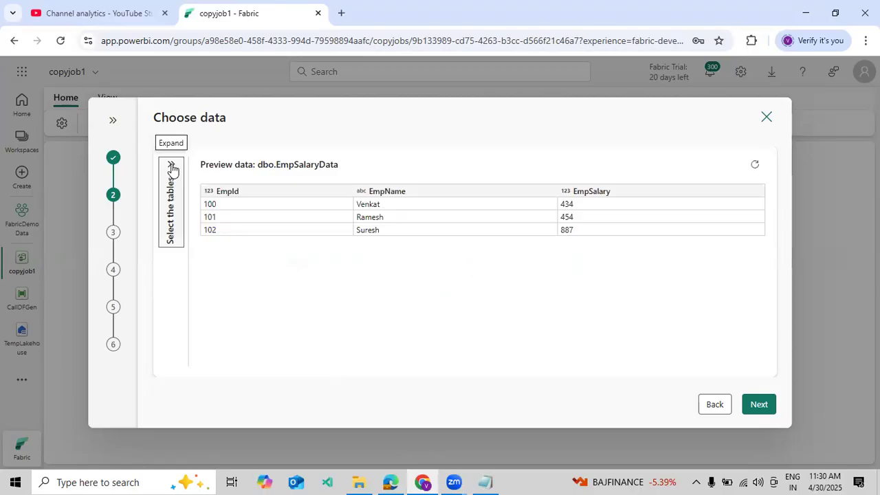
pyautogui.click(172, 168)
pyautogui.click(363, 167)
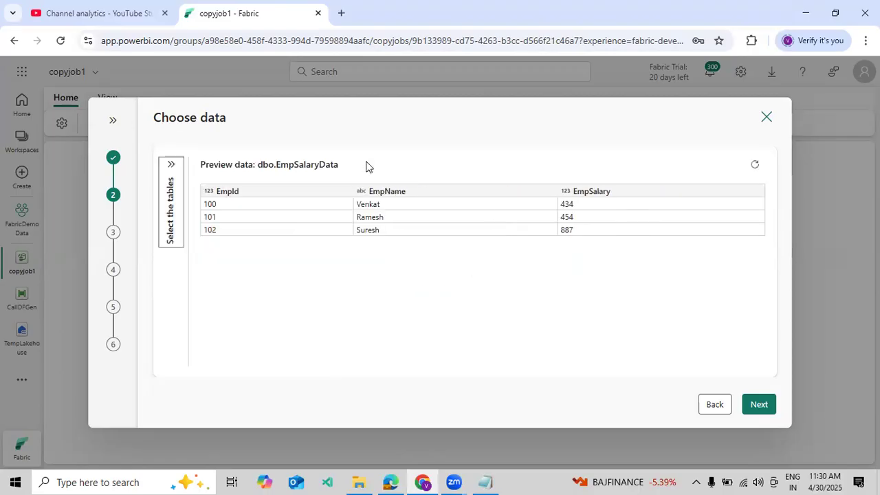
pyautogui.click(757, 404)
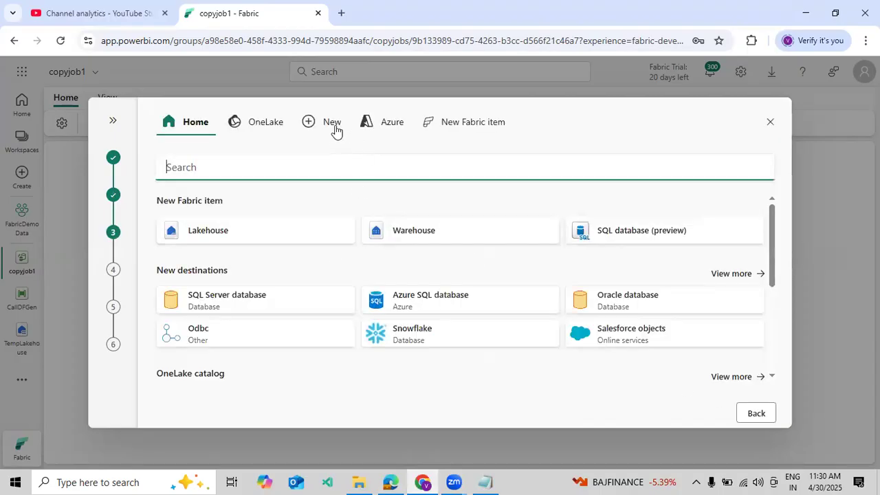
# Step: Choose TempLakehouse from OneLake as the destination and accept the append mapping to the dbo.EmpSalaryData table
pyautogui.click(251, 130)
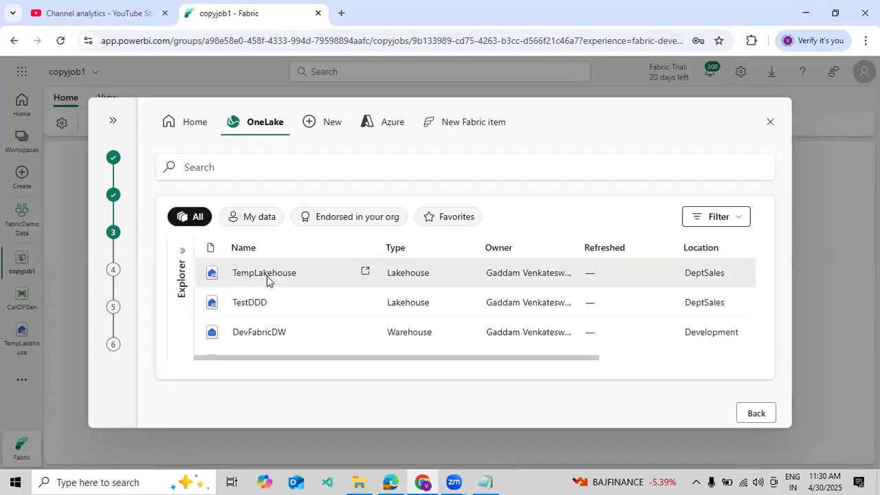
pyautogui.click(267, 278)
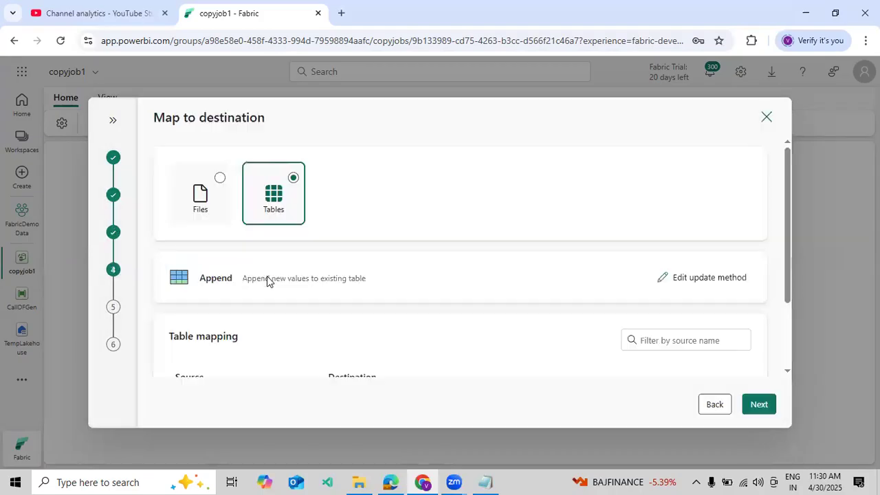
pyautogui.scroll(-3, 469, 288)
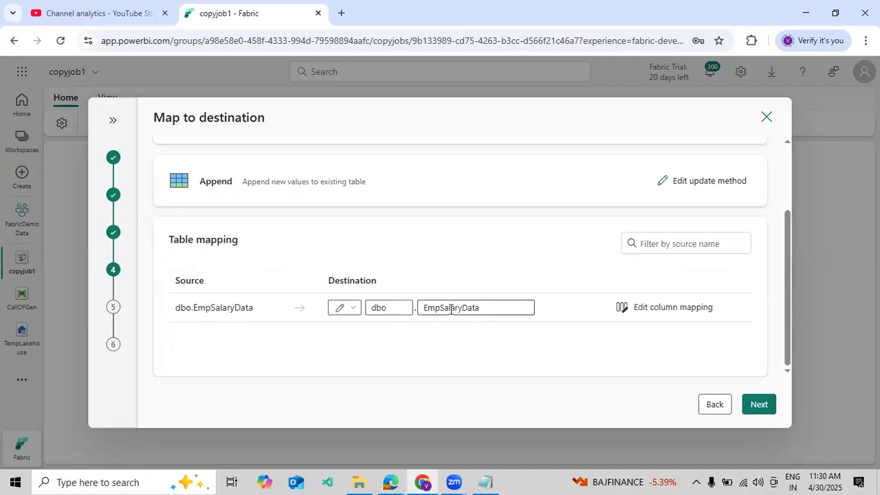
pyautogui.scroll(2, 647, 315)
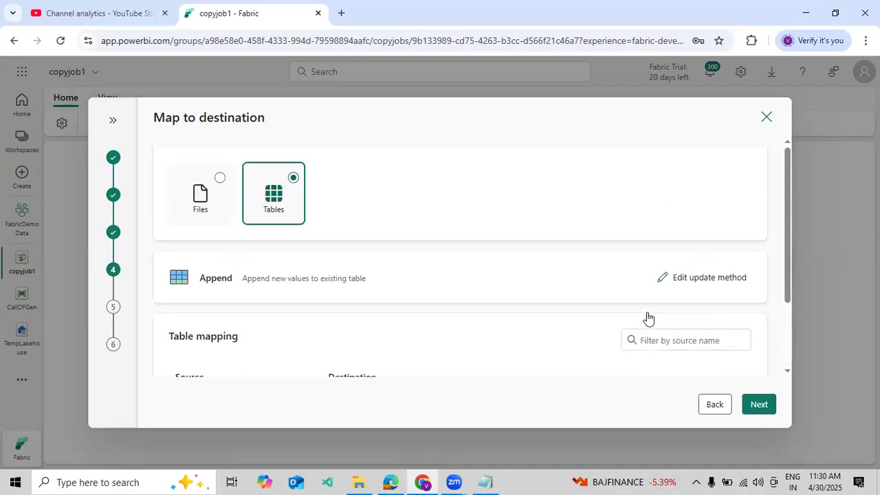
pyautogui.scroll(-2, 647, 313)
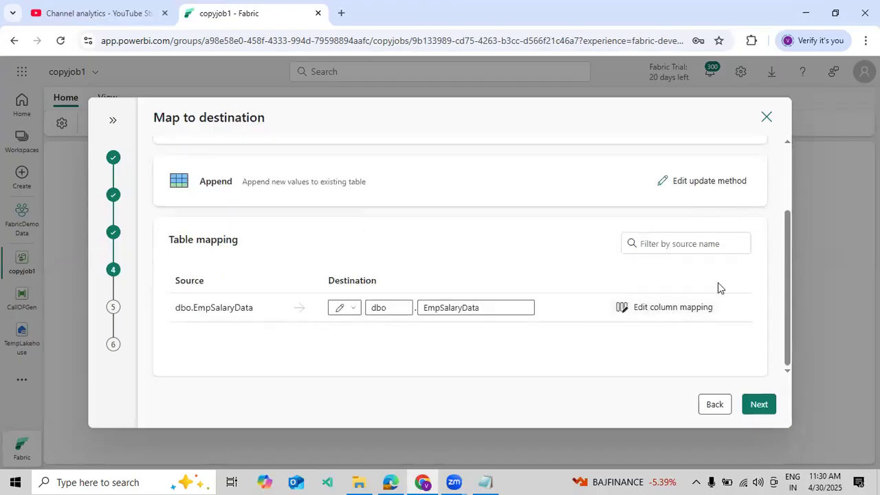
pyautogui.click(758, 404)
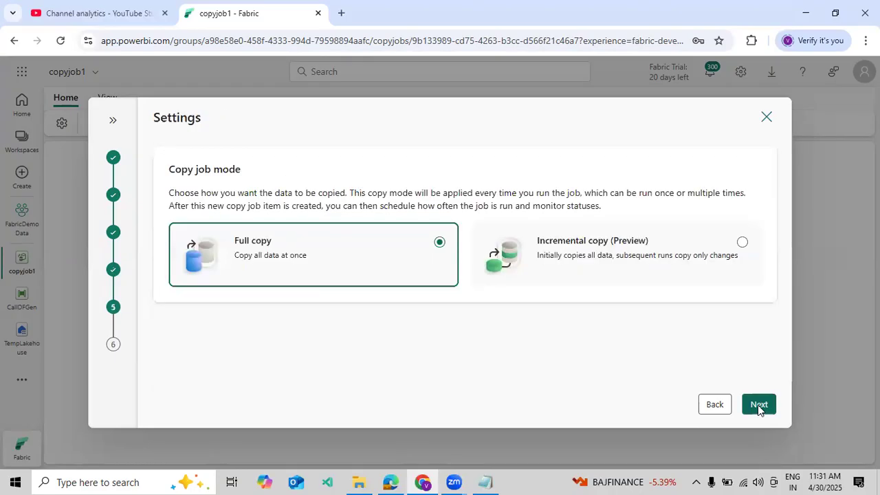
# Step: Set the copy job mode to Incremental copy (Preview) with EmpId as the incremental column for dbo.EmpSalaryData
pyautogui.click(509, 270)
pyautogui.click(430, 260)
pyautogui.click(560, 255)
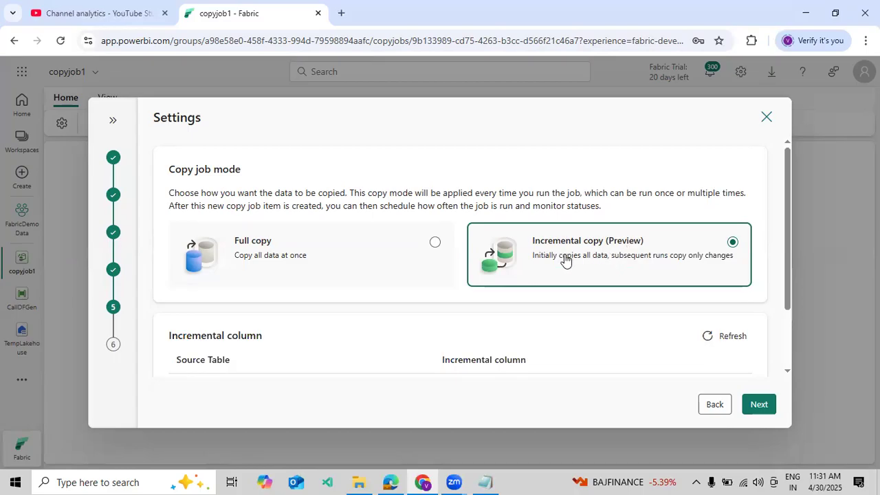
pyautogui.scroll(-1, 577, 250)
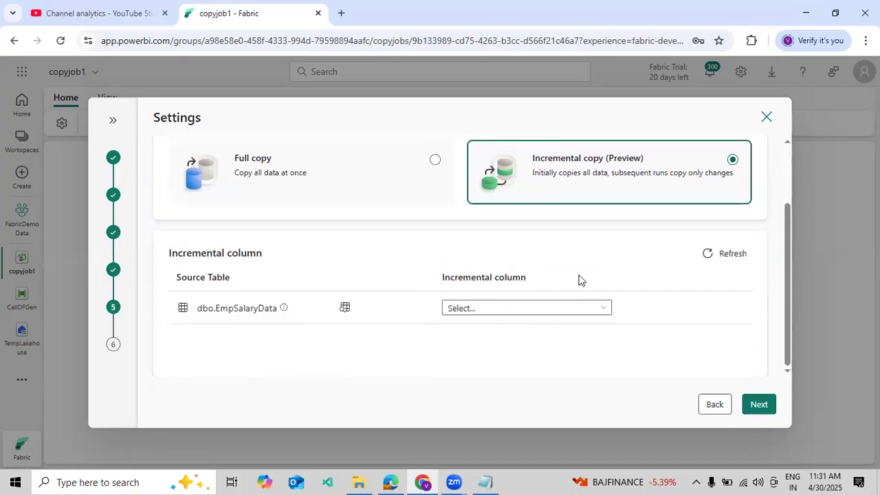
pyautogui.click(524, 310)
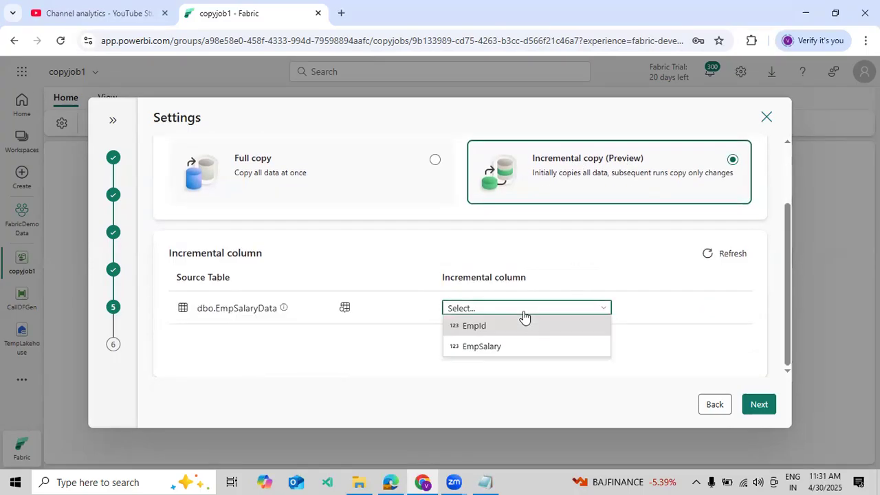
pyautogui.click(474, 325)
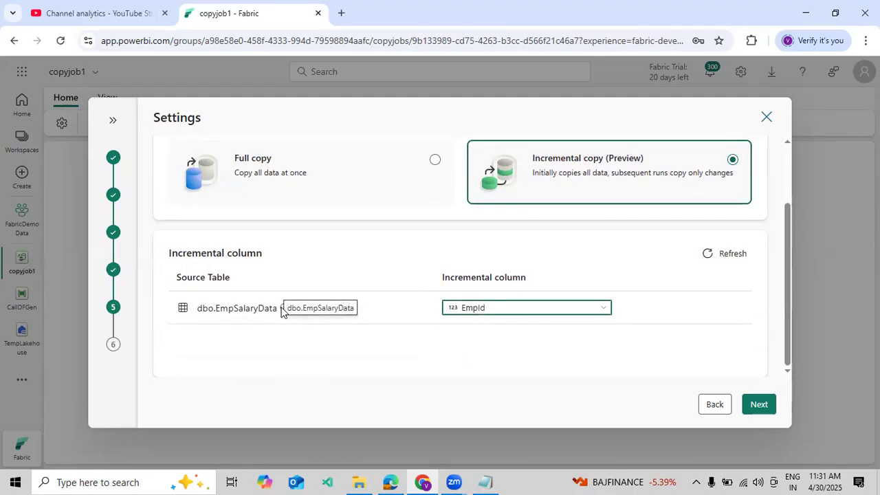
# Step: Check the EmpSalaryData columns in the Azure portal query results and keep EmpId as the incremental column
pyautogui.click(460, 310)
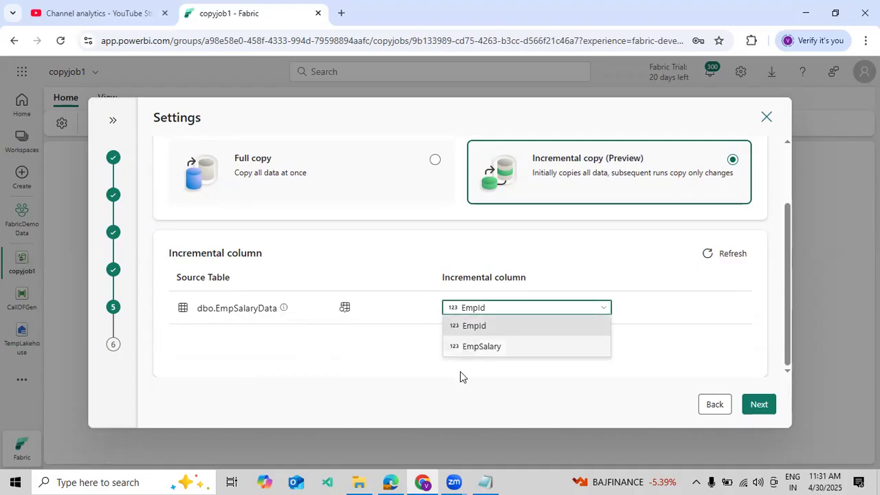
pyautogui.click(423, 482)
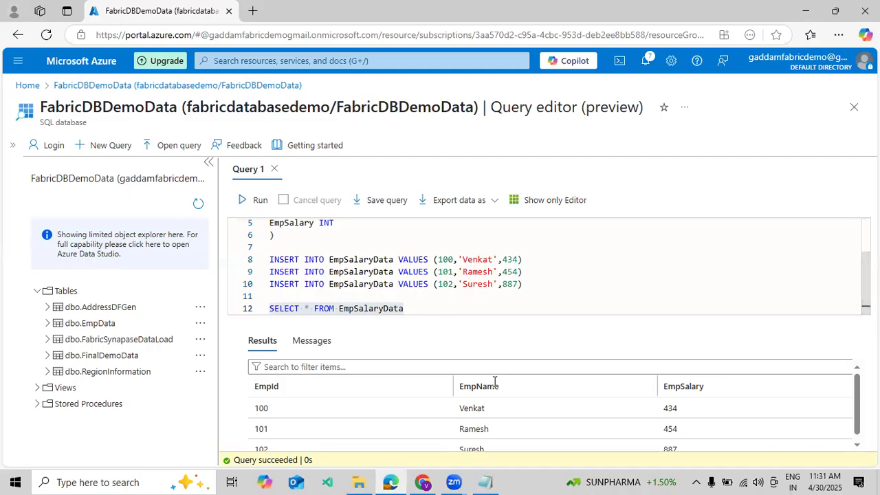
pyautogui.click(423, 482)
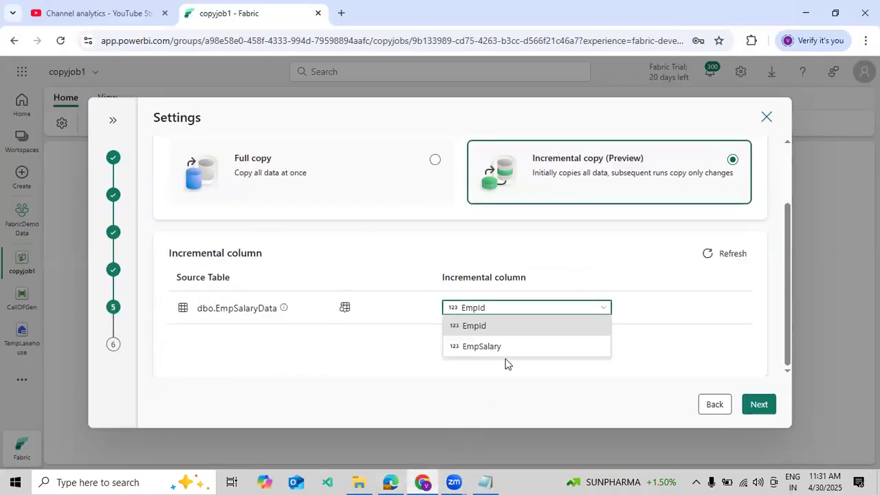
pyautogui.click(484, 332)
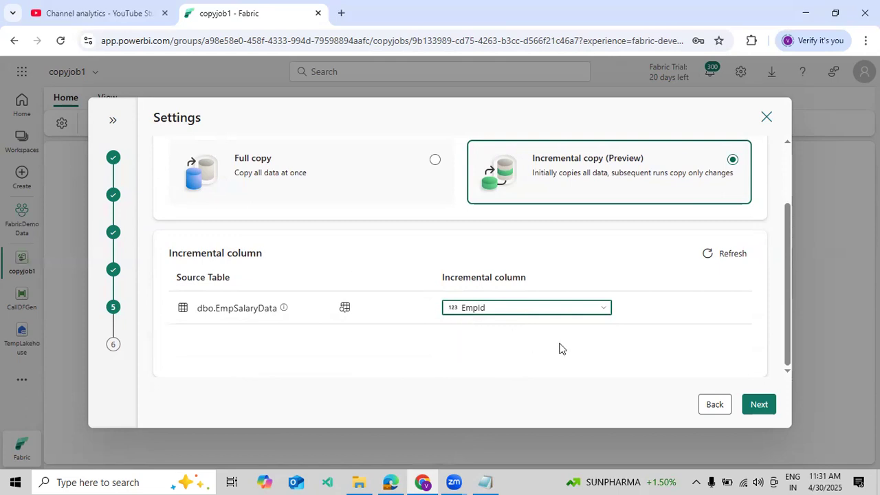
# Step: Review the copy job summary, set it to run once, save and run it, and enlarge the results pane
pyautogui.click(760, 406)
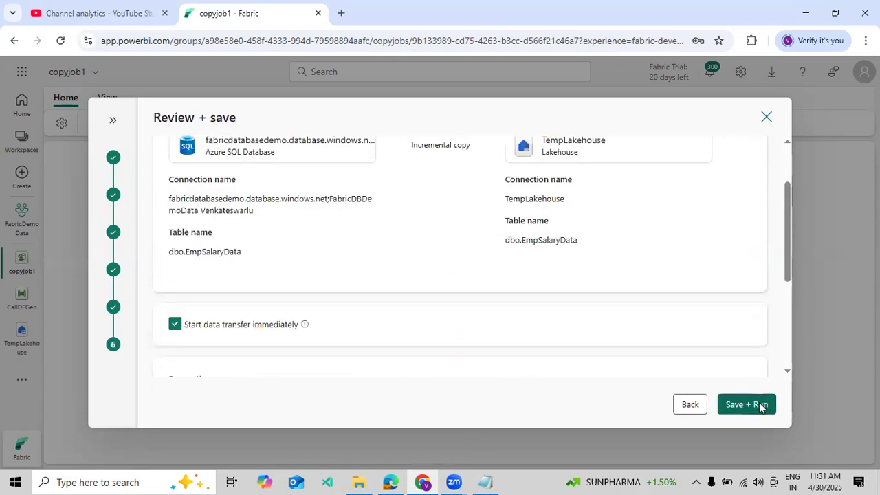
pyautogui.scroll(-2, 425, 310)
pyautogui.scroll(4, 424, 302)
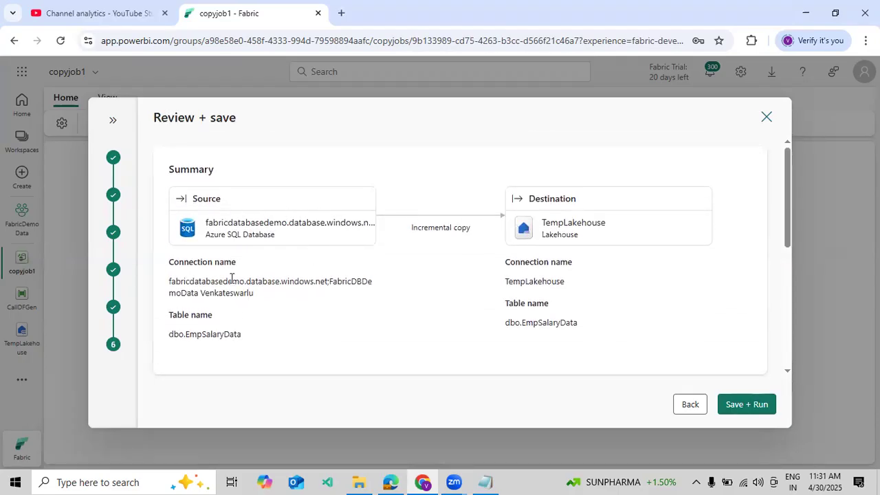
pyautogui.scroll(-3, 232, 288)
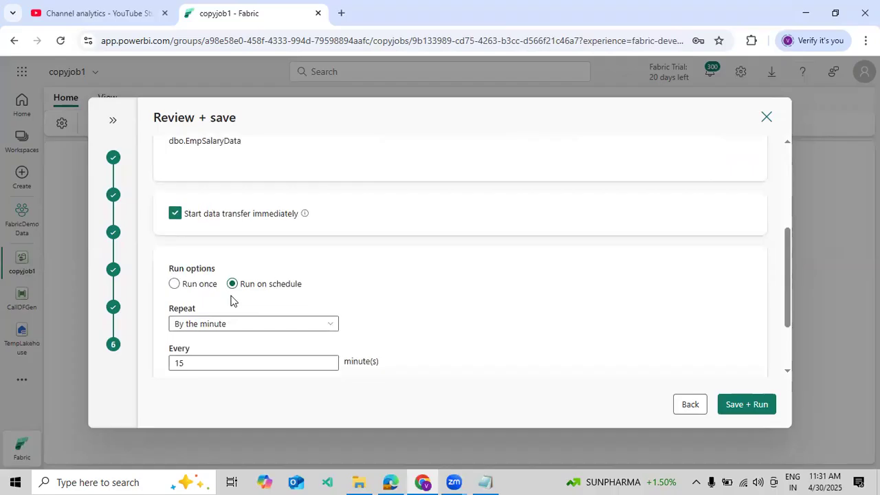
pyautogui.scroll(1, 212, 286)
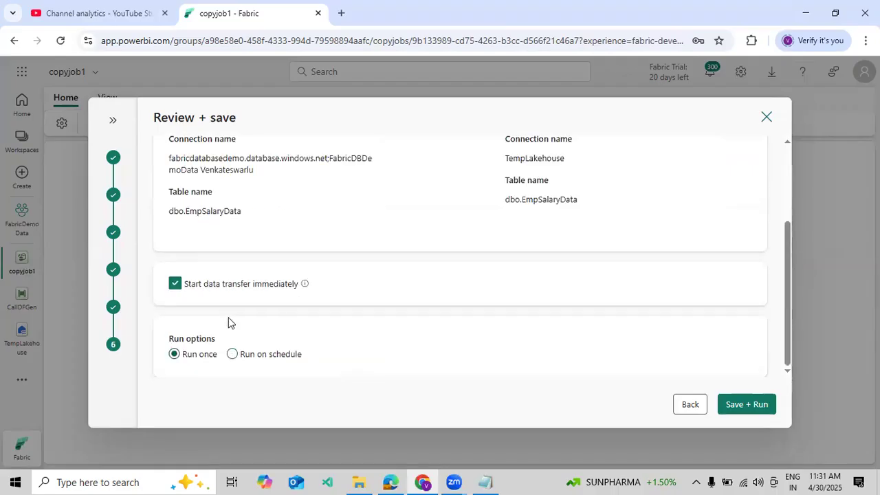
pyautogui.scroll(2, 388, 317)
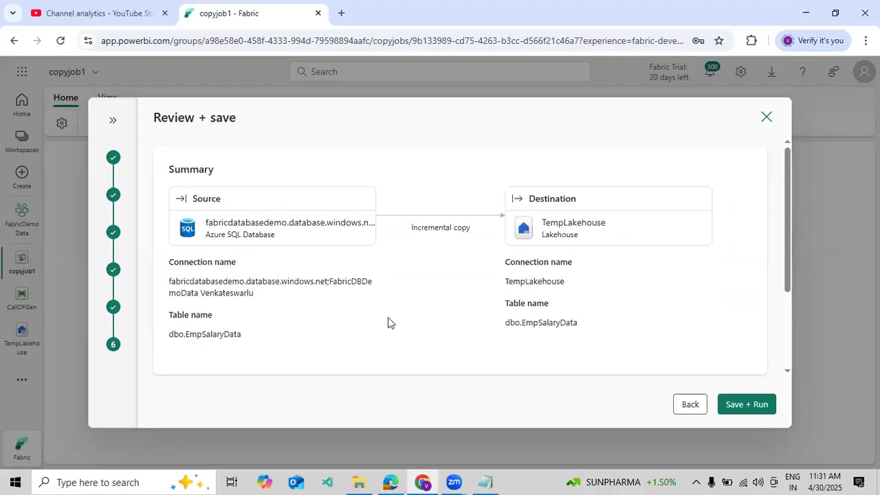
pyautogui.scroll(-2, 445, 320)
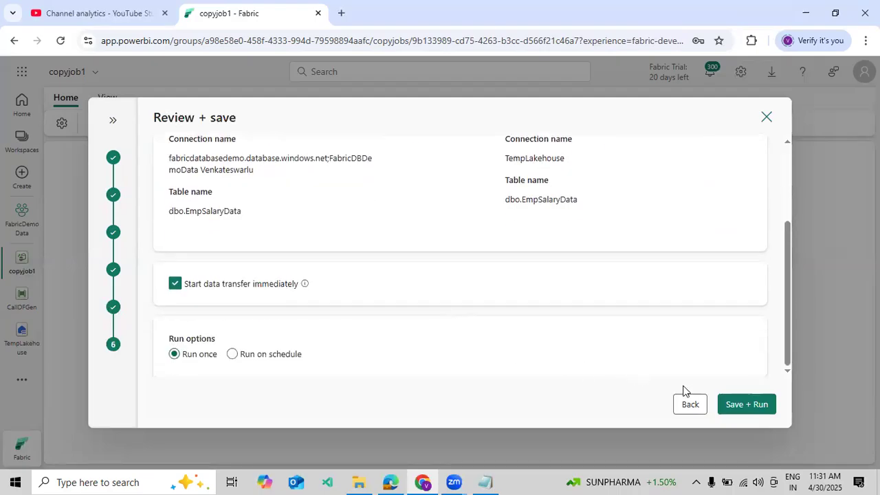
pyautogui.click(731, 405)
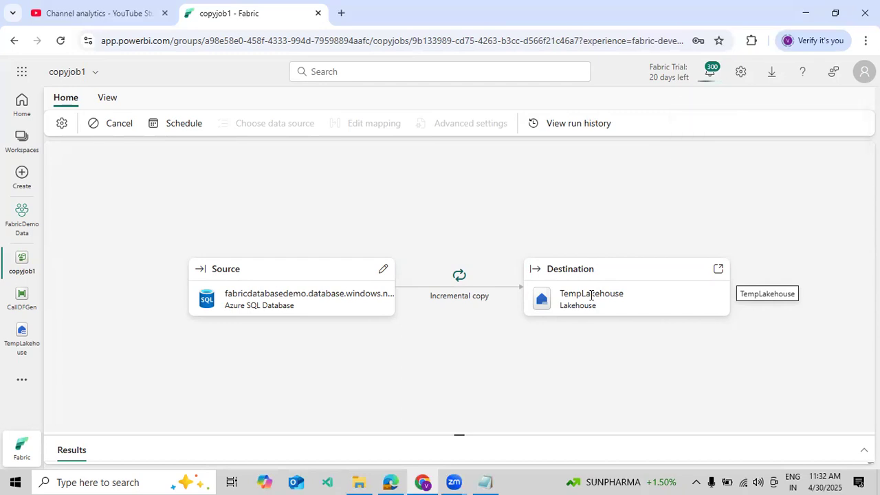
pyautogui.moveTo(491, 431); pyautogui.dragTo(496, 273)
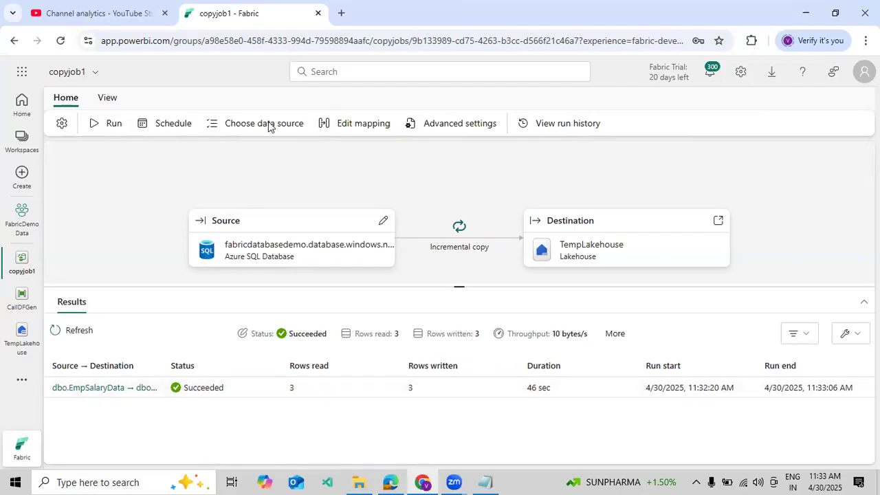
# Step: Open TempLakehouse from the DeptSales workspace of Power BI in a new browser tab and preview its dbo EmpSalaryData table
pyautogui.click(340, 13)
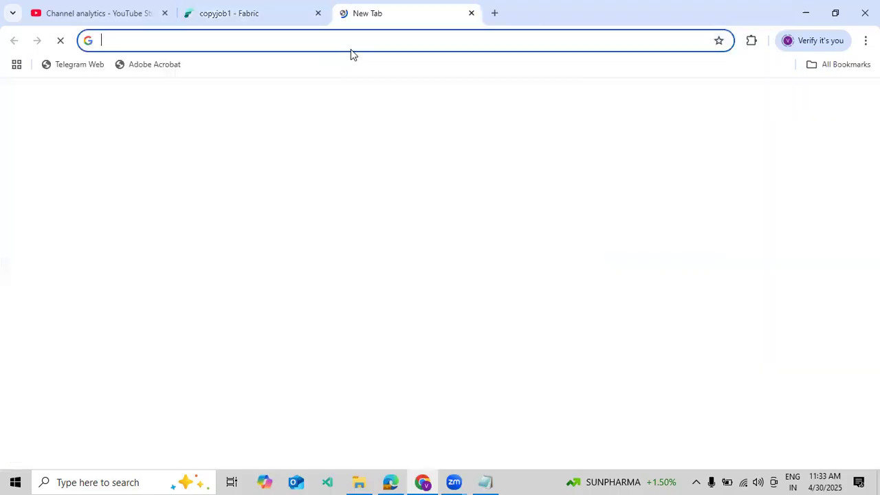
pyautogui.write('po')
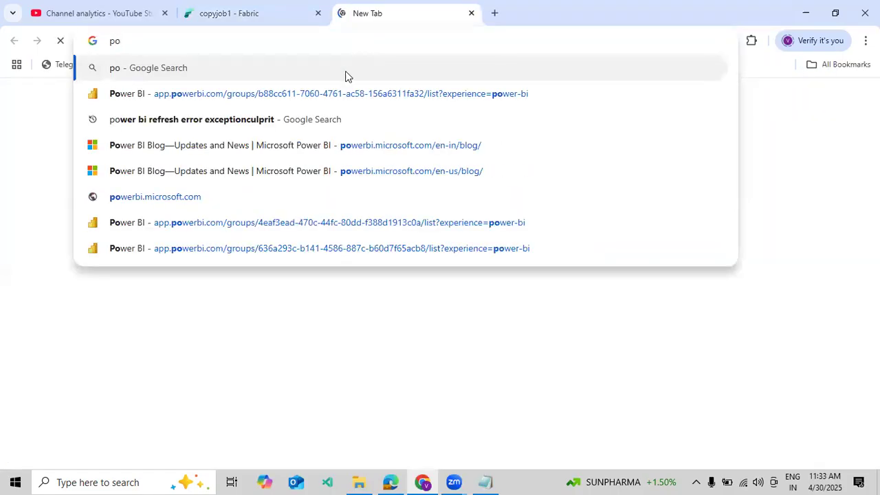
pyautogui.click(342, 93)
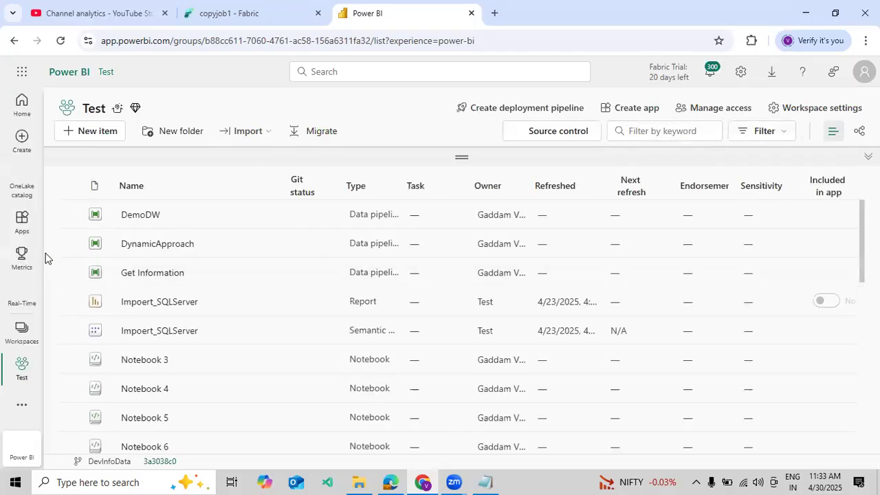
pyautogui.click(25, 331)
pyautogui.click(126, 242)
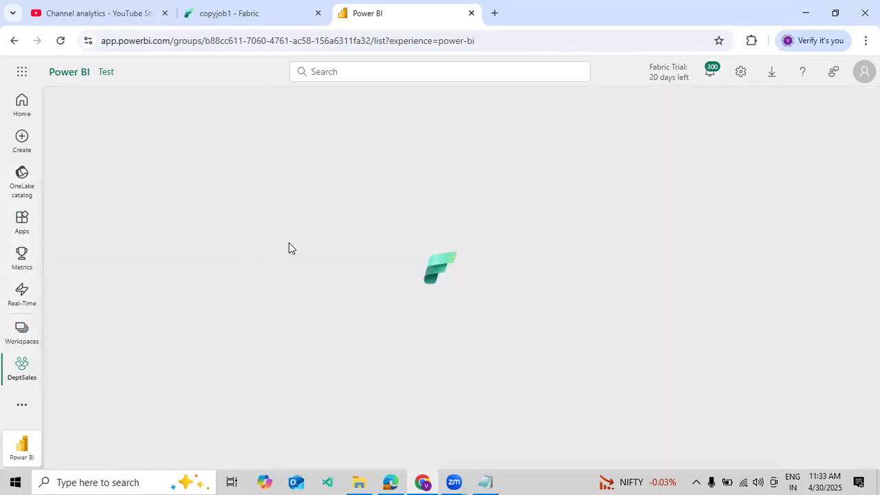
pyautogui.scroll(-2, 149, 306)
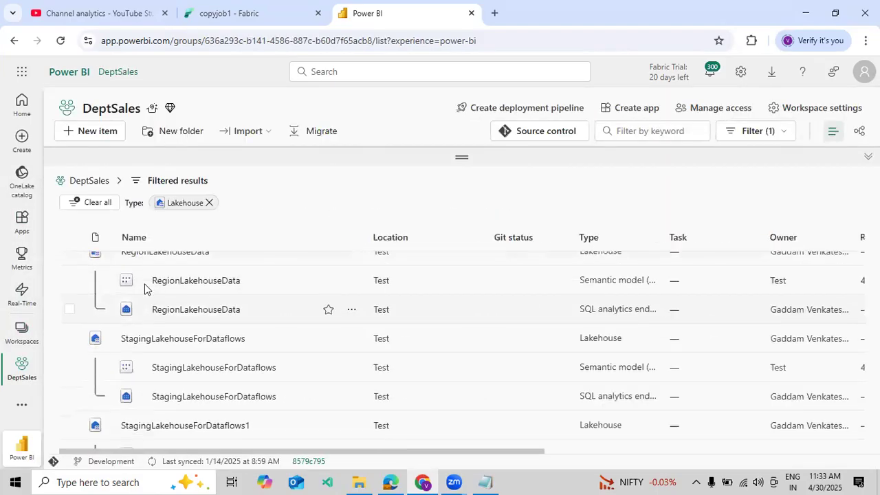
pyautogui.scroll(-5, 155, 330)
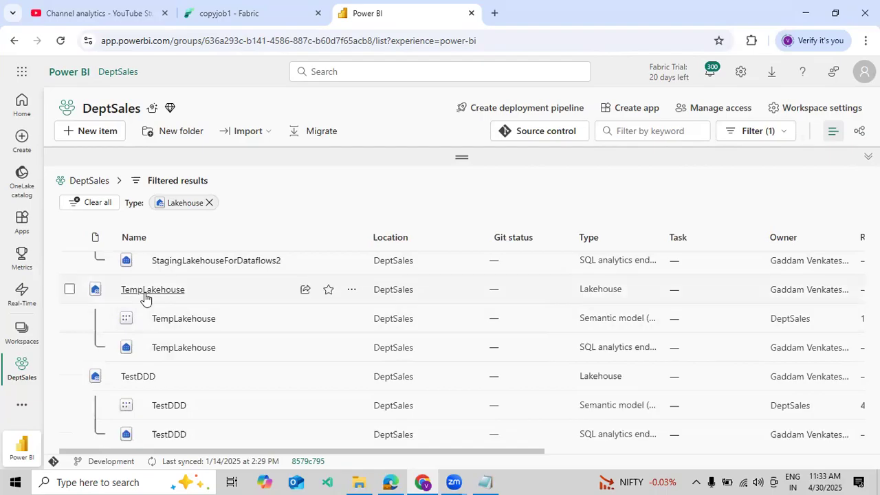
pyautogui.click(144, 296)
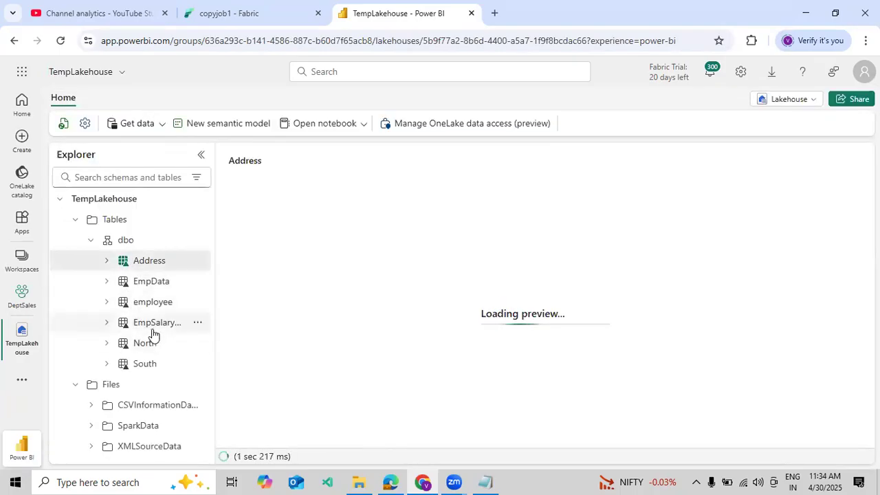
pyautogui.click(153, 329)
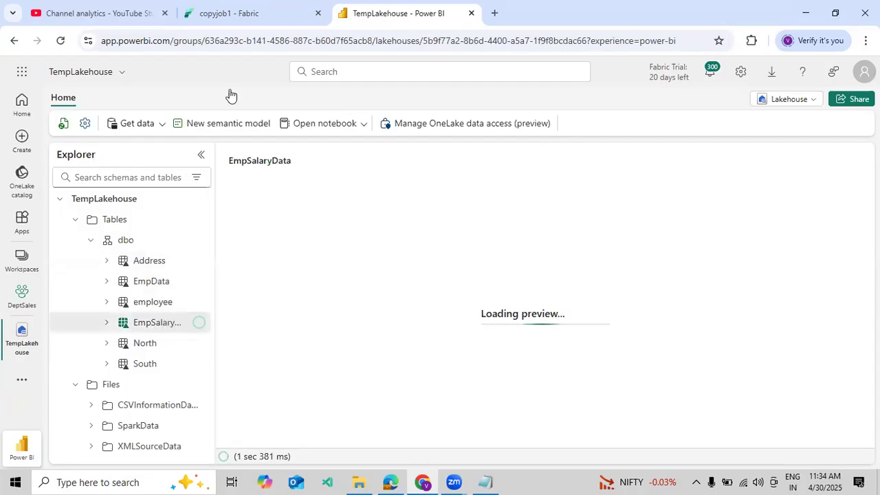
# Step: Compare the copyjob1 run results with the EmpSalaryData source rows in the Azure portal and the lakehouse table preview
pyautogui.click(214, 15)
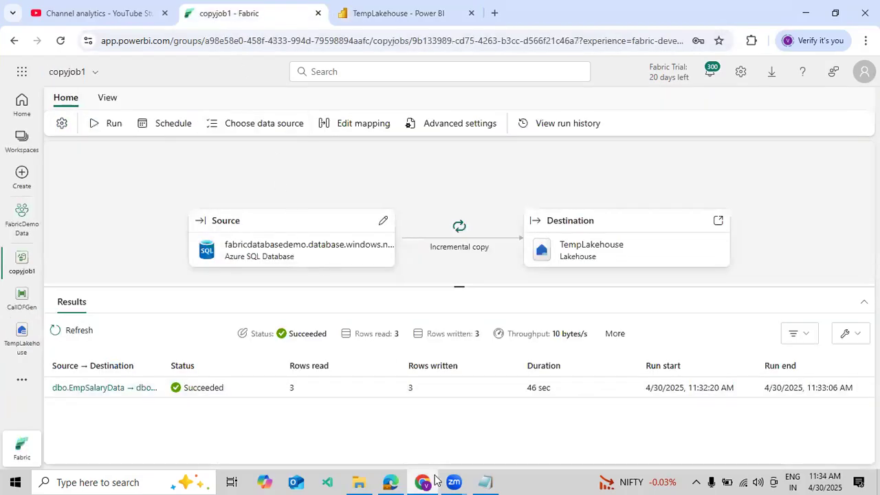
pyautogui.click(400, 481)
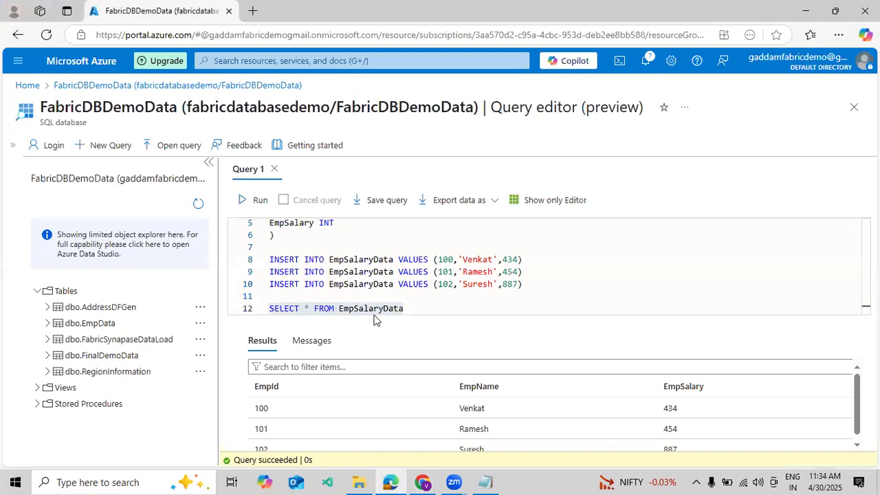
pyautogui.hotkey('alt', 'Tab')
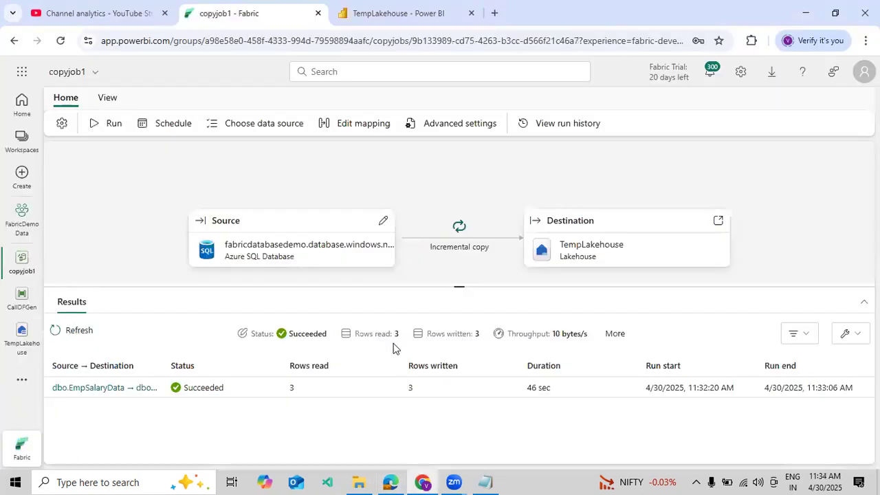
pyautogui.click(359, 22)
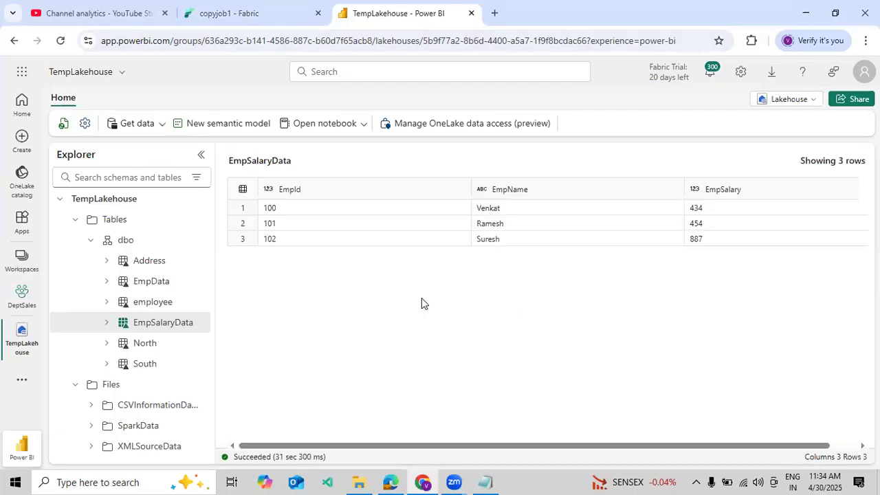
# Step: In the Azure portal query editor, set the EmpId in the first EmpSalaryData INSERT statement to 454 and run only that line
pyautogui.click(391, 482)
pyautogui.doubleClick(446, 260)
pyautogui.write('4545')
pyautogui.press('BackSpace')
pyautogui.moveTo(531, 260); pyautogui.dragTo(221, 264)
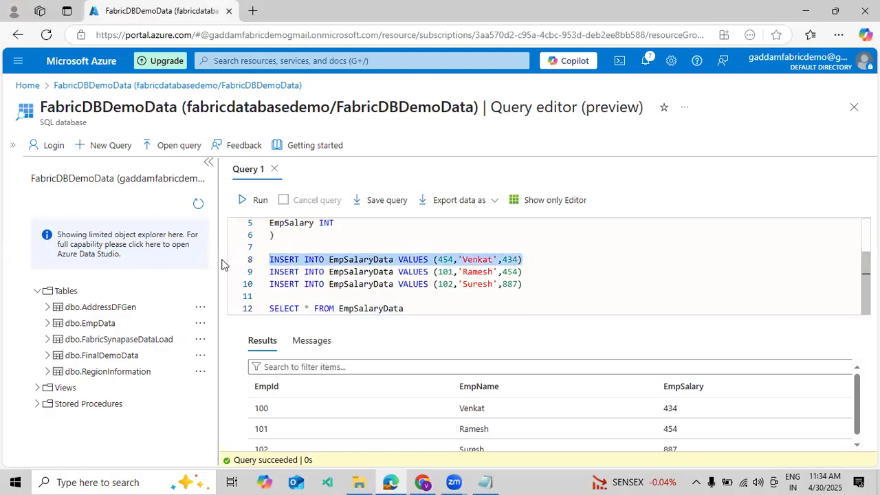
pyautogui.click(242, 199)
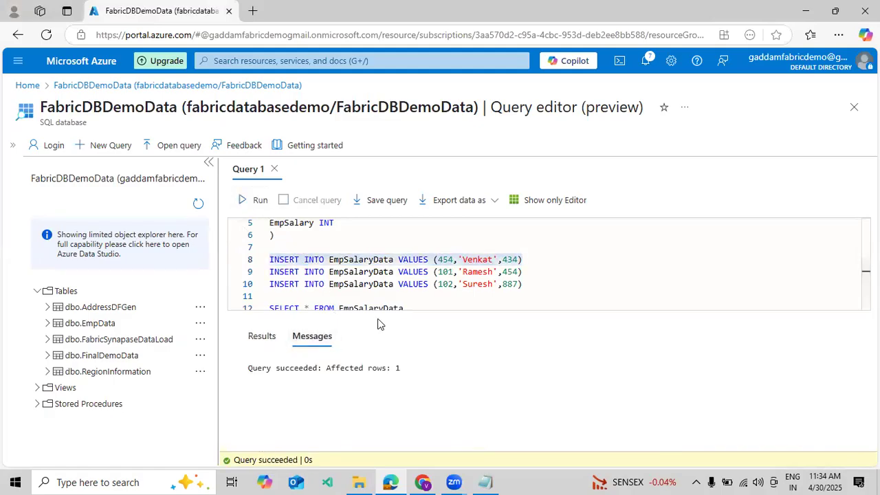
# Step: Run only the SELECT query on EmpSalaryData and check the returned rows for the newly inserted record
pyautogui.moveTo(404, 308); pyautogui.dragTo(403, 290)
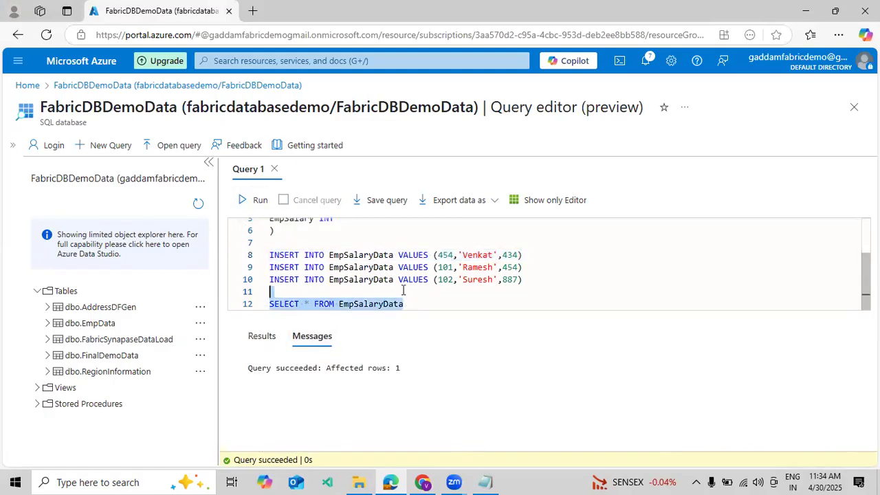
pyautogui.click(245, 200)
pyautogui.scroll(-2, 327, 410)
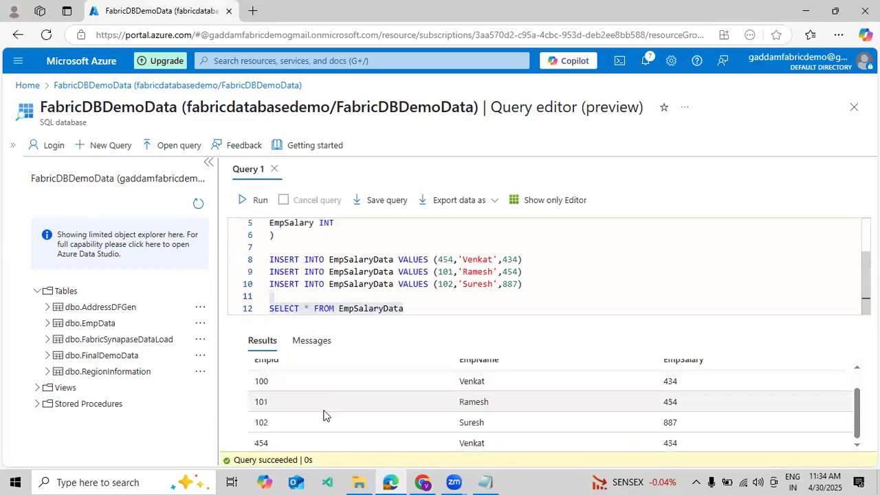
pyautogui.scroll(2, 319, 414)
pyautogui.scroll(-2, 299, 404)
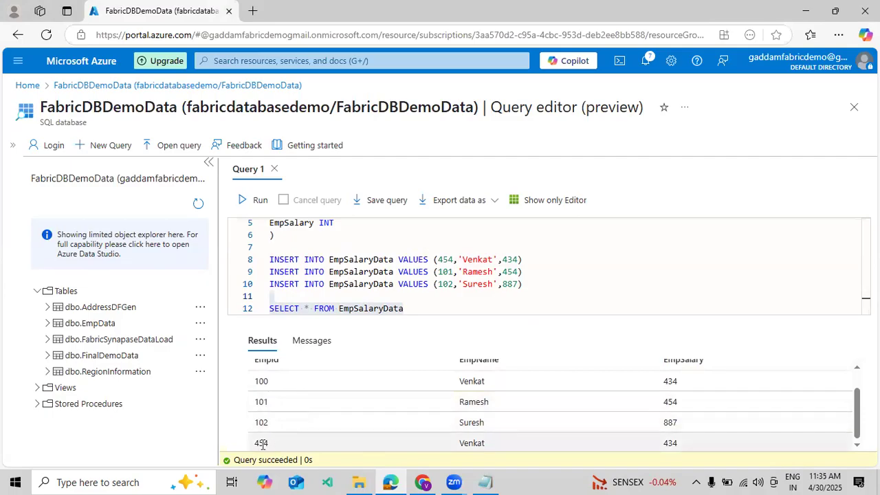
# Step: Switch back to copyjob1 in Fabric and run the incremental copy job again
pyautogui.click(420, 478)
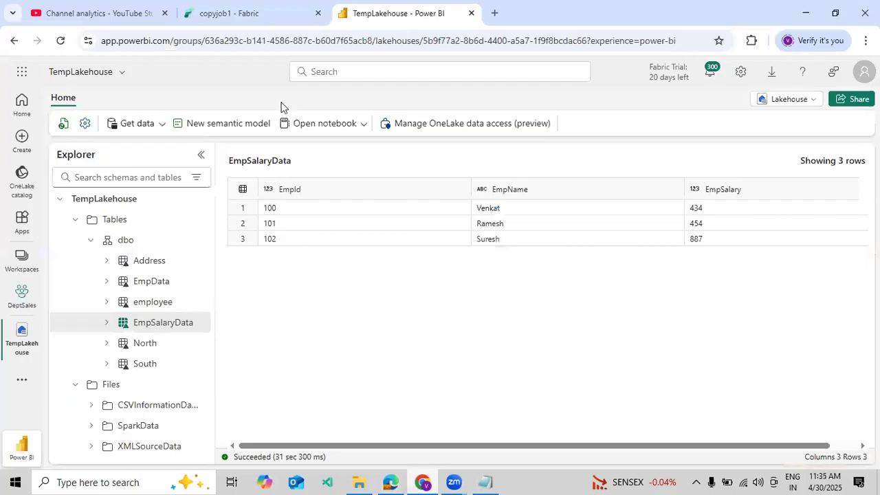
pyautogui.click(272, 19)
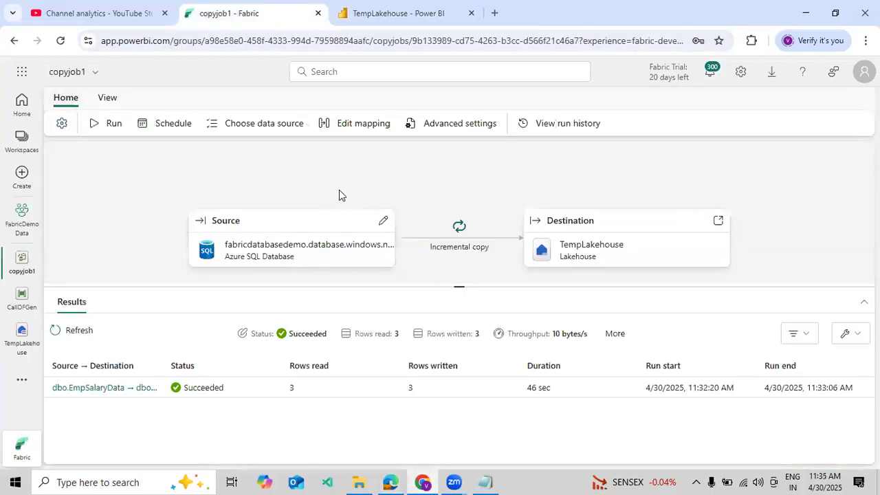
pyautogui.click(122, 130)
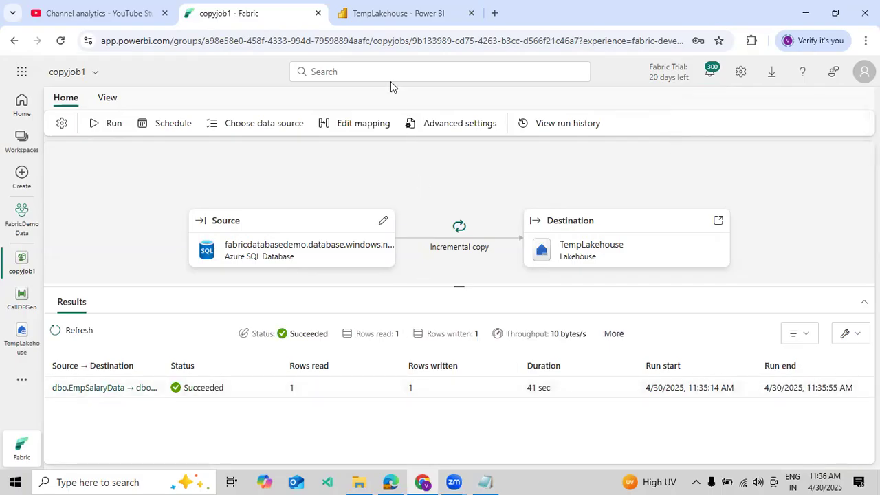
# Step: Return to TempLakehouse and refresh the EmpSalaryData table to reload its preview
pyautogui.click(382, 21)
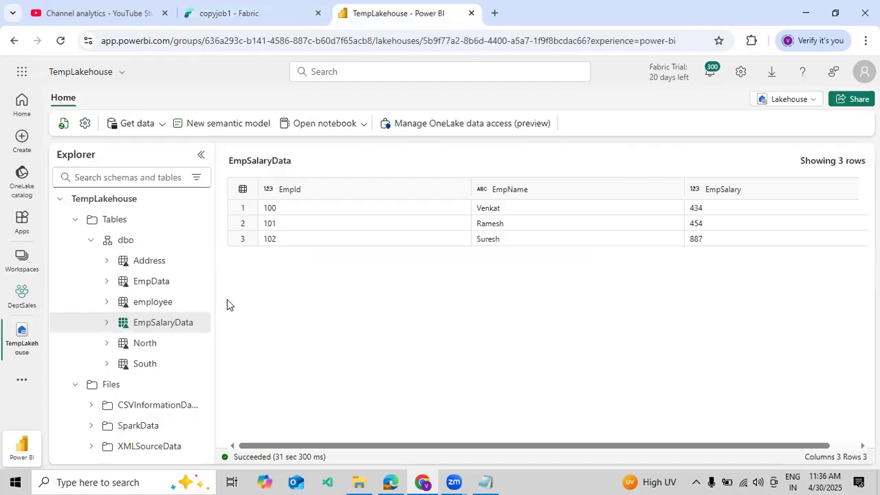
pyautogui.click(199, 326)
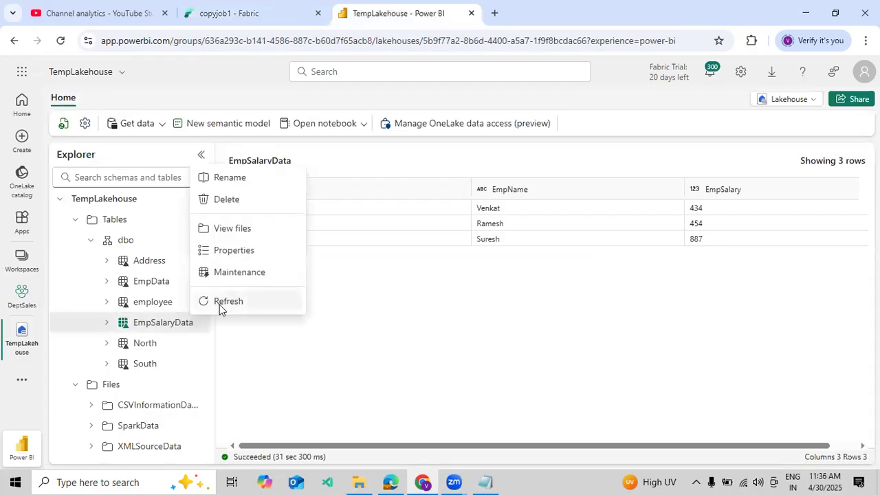
pyautogui.click(221, 306)
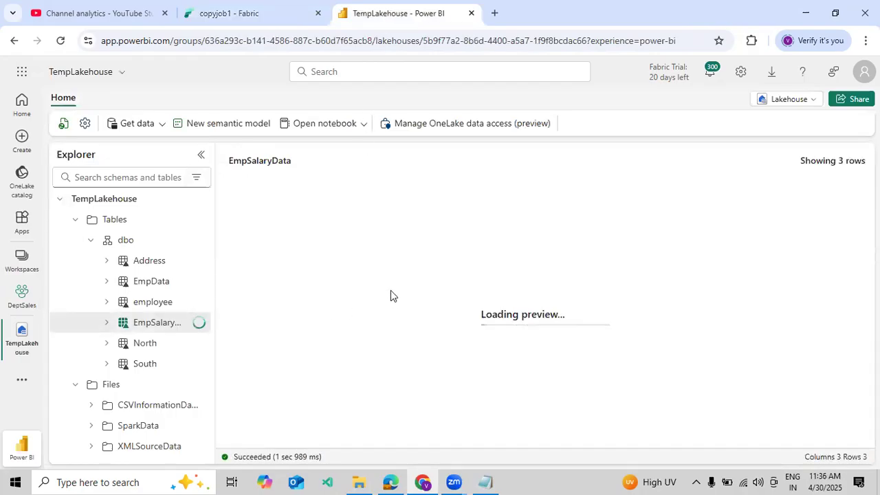